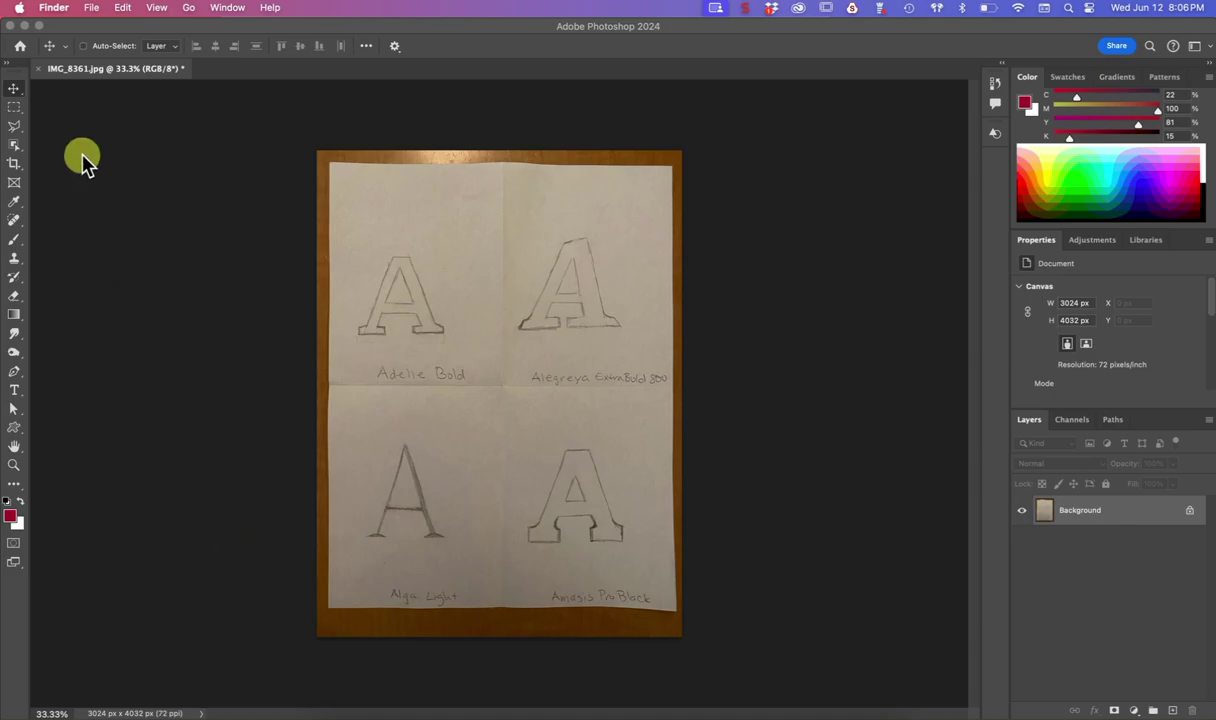
# Apply a Levels adjustment that sets the white point from the blank paper above and right of the Adelle Bold letter
pyautogui.click(128, 92)
pyautogui.click(218, 12)
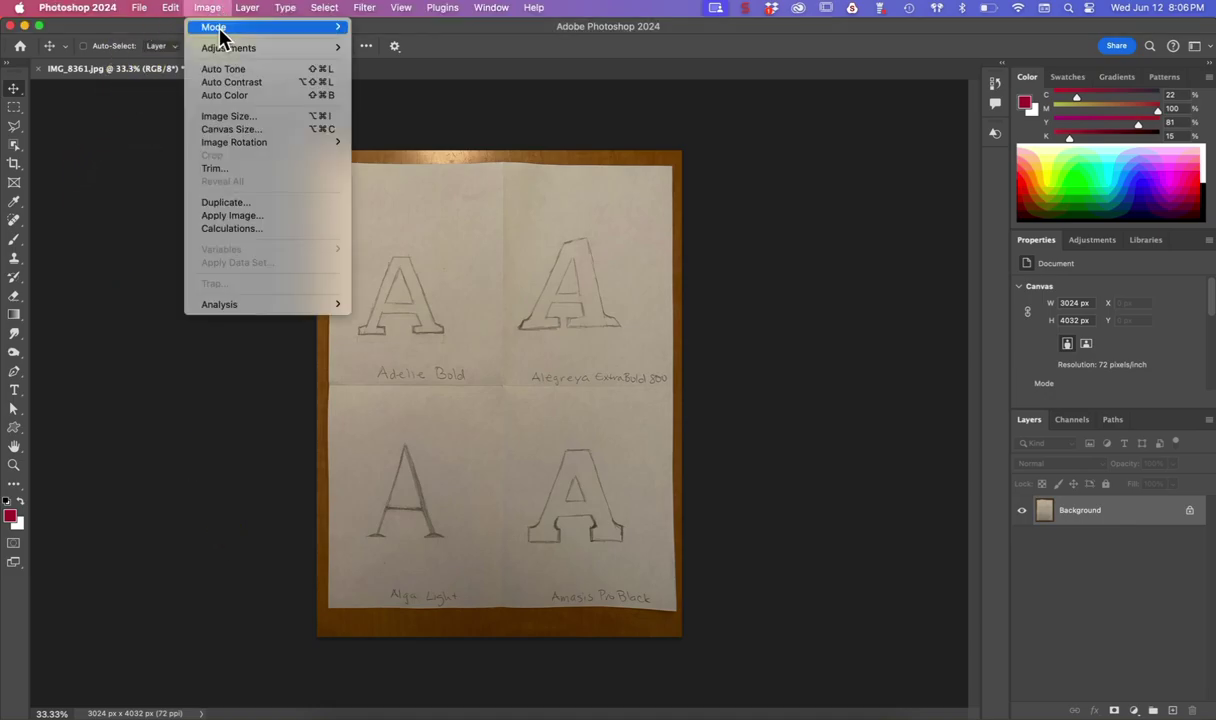
pyautogui.moveTo(222, 47)
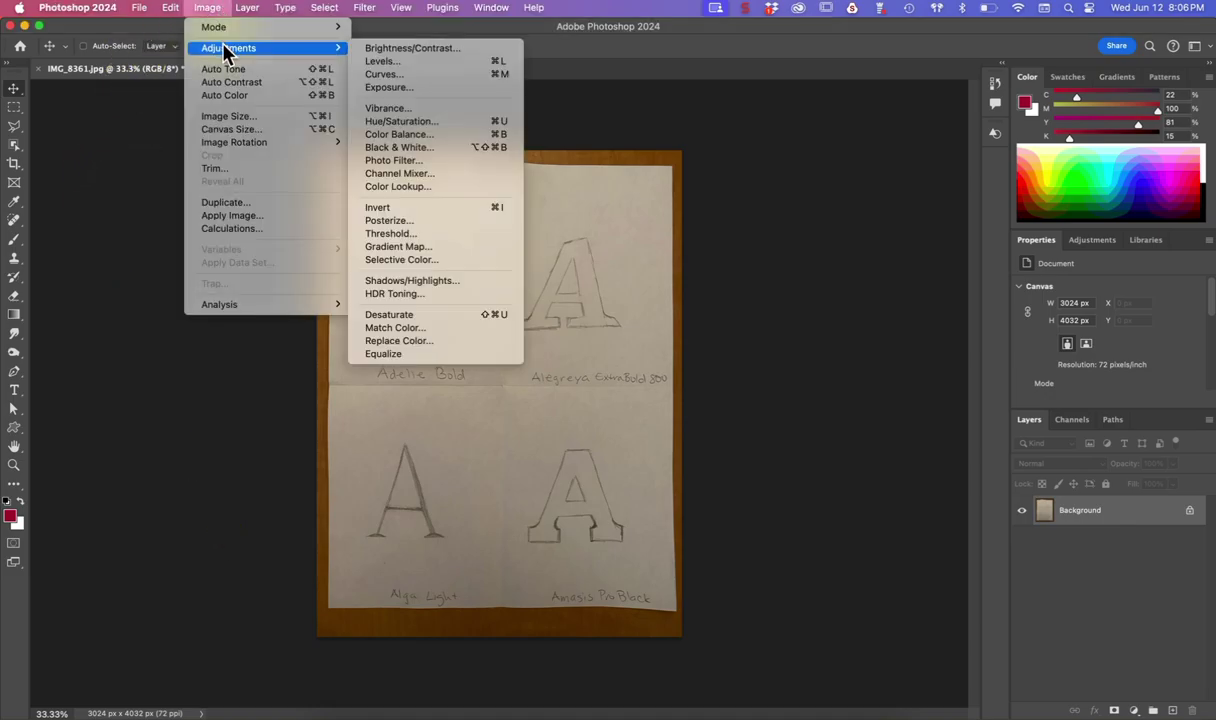
pyautogui.click(418, 70)
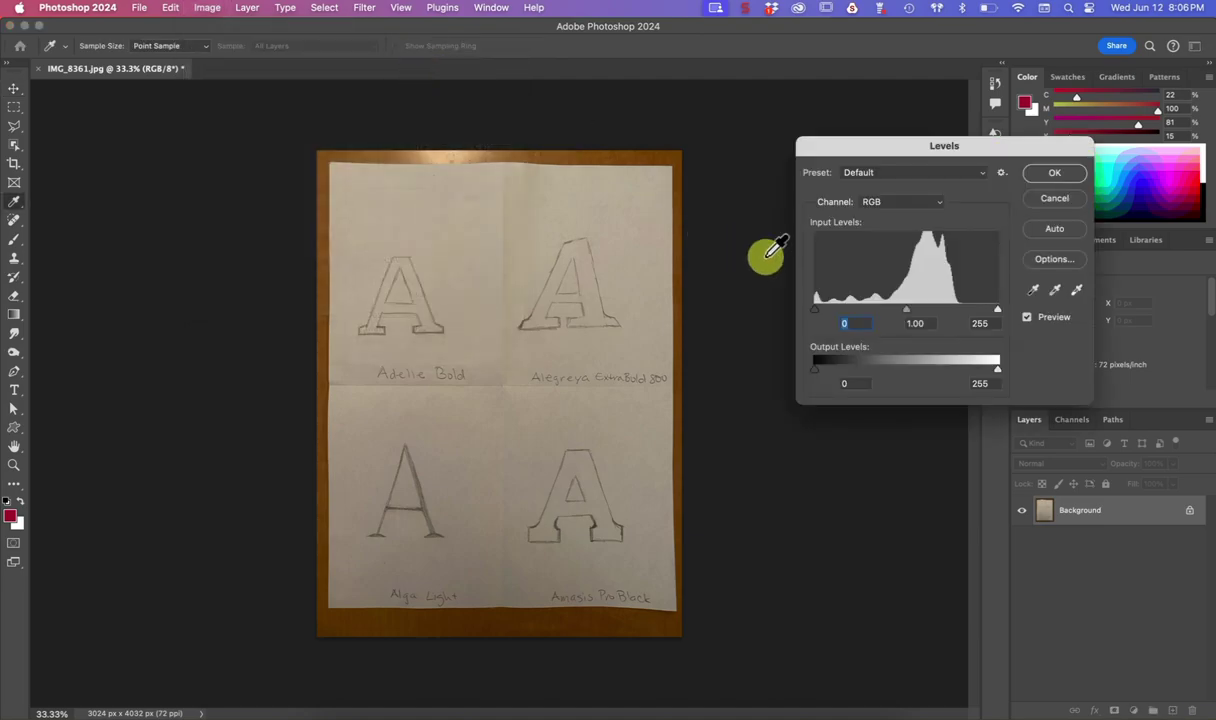
pyautogui.click(1077, 290)
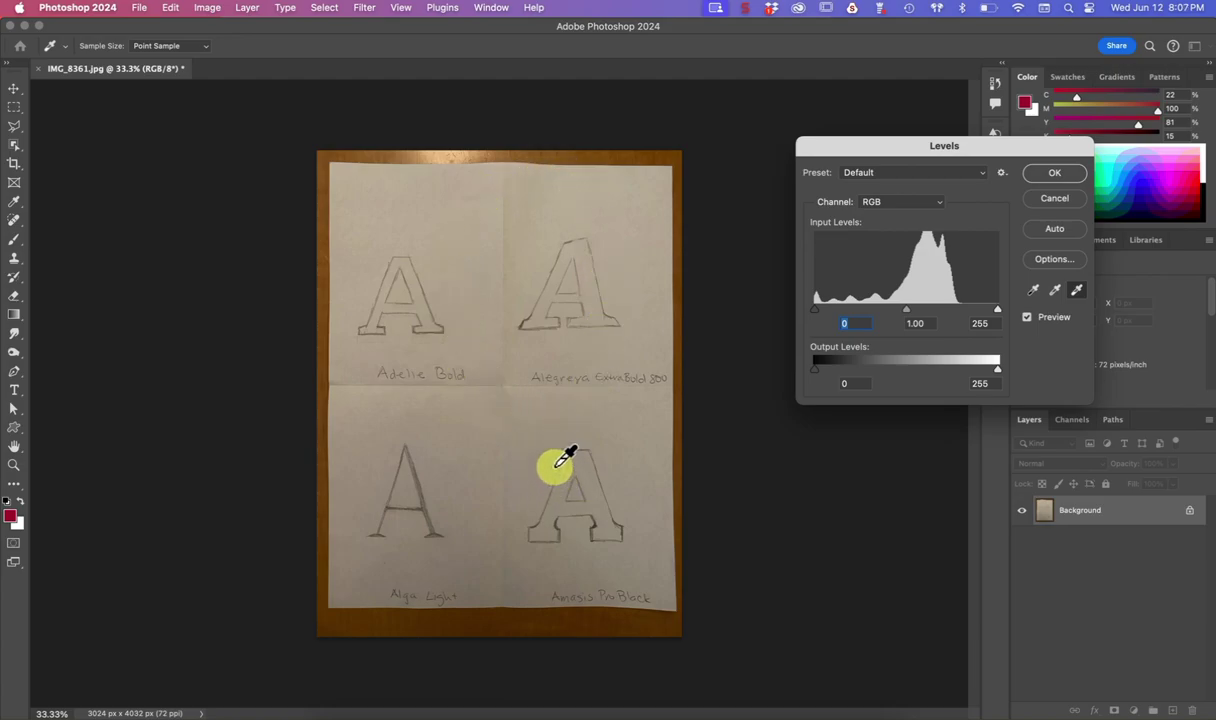
pyautogui.click(509, 385)
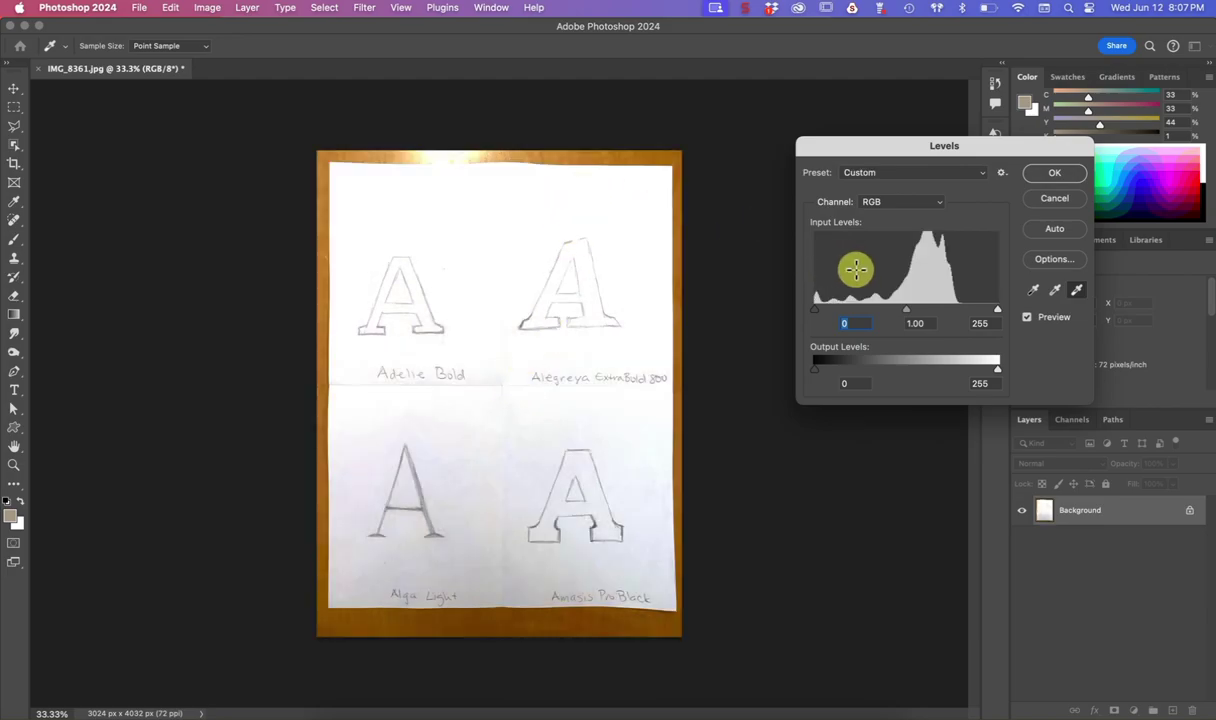
pyautogui.press('super+z')
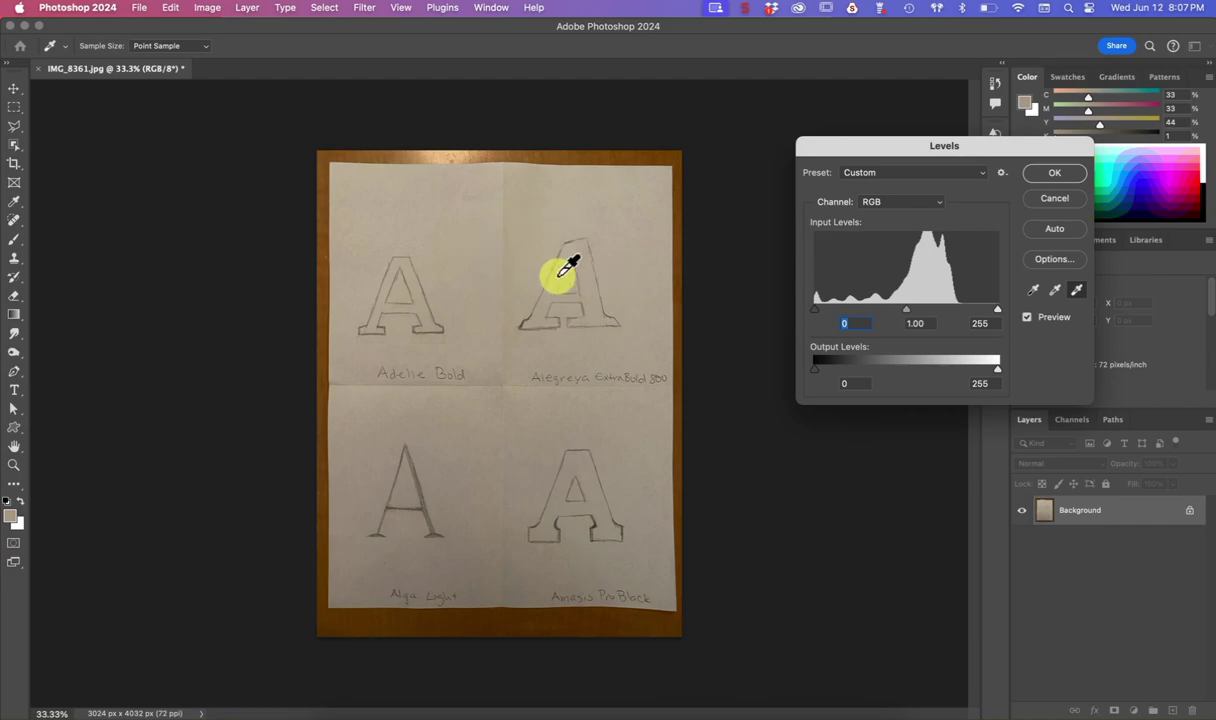
pyautogui.click(463, 214)
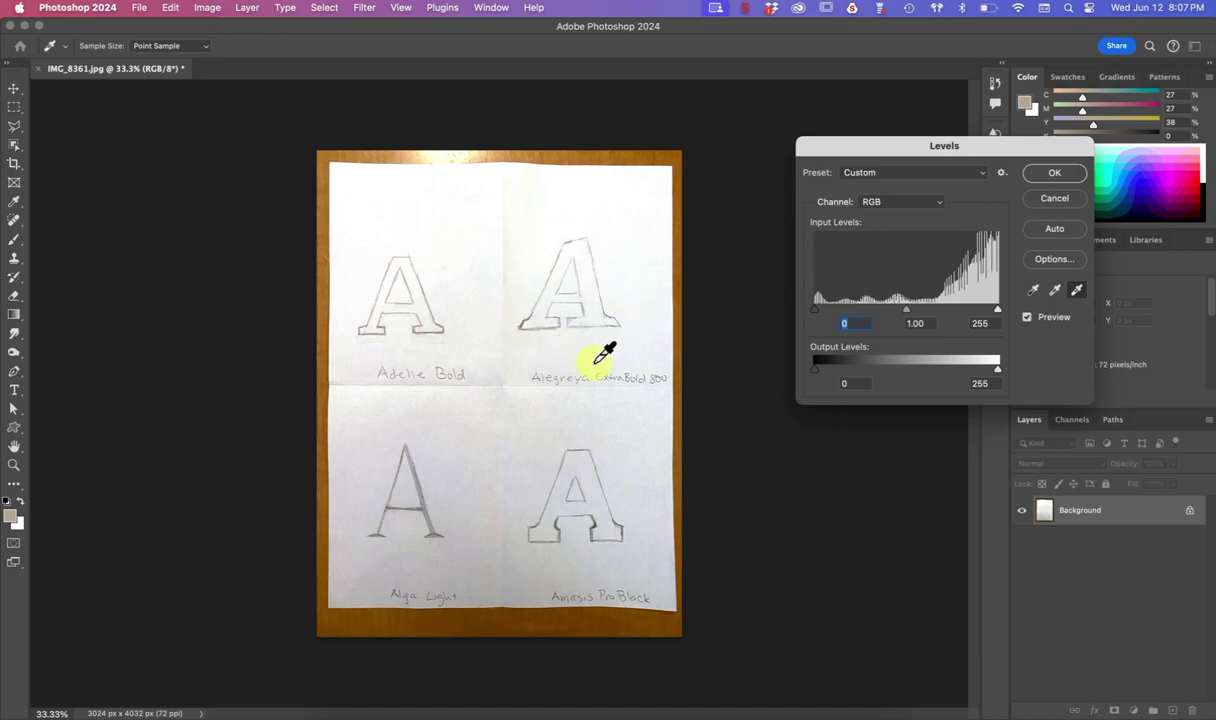
pyautogui.click(1056, 175)
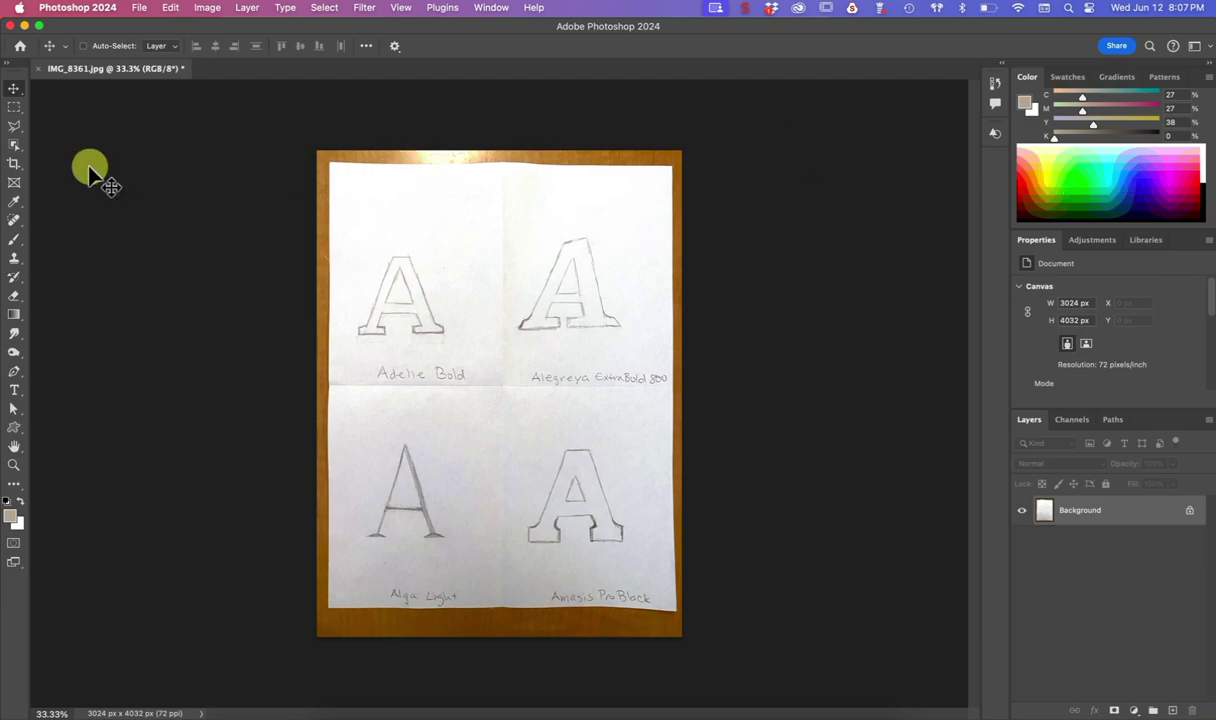
# Crop the photo on all four sides to the edges of the paper, removing the wooden table around it
pyautogui.click(16, 163)
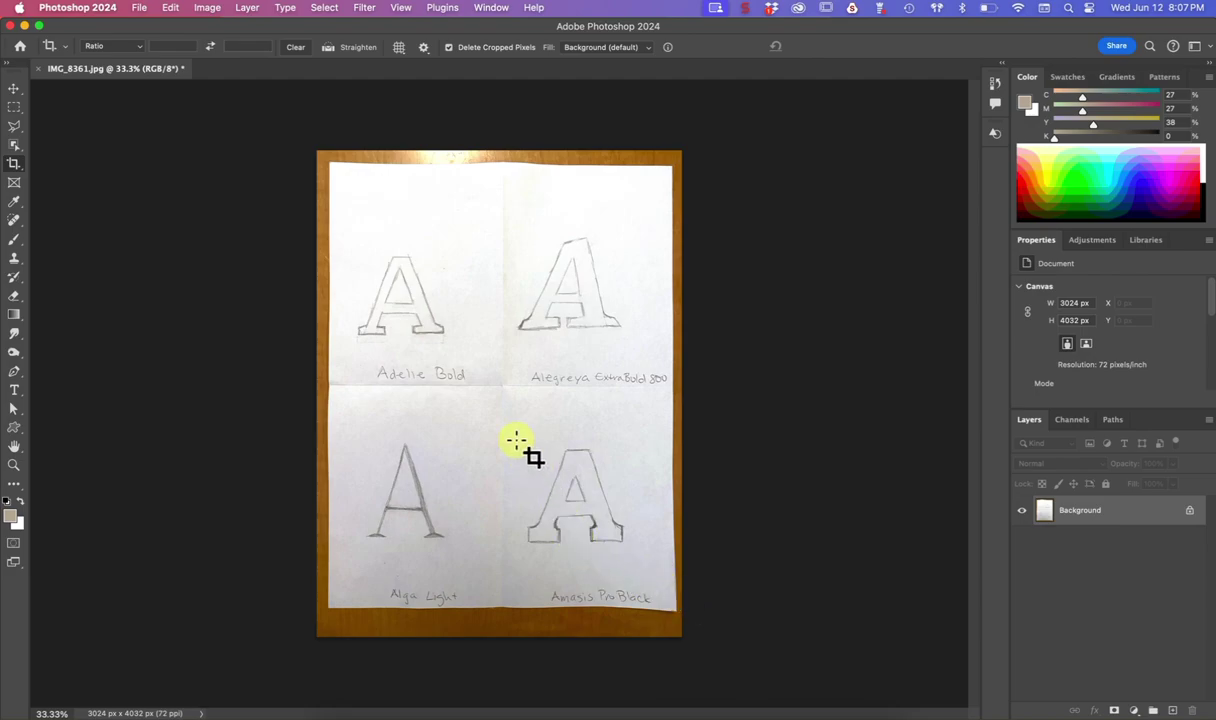
pyautogui.click(455, 411)
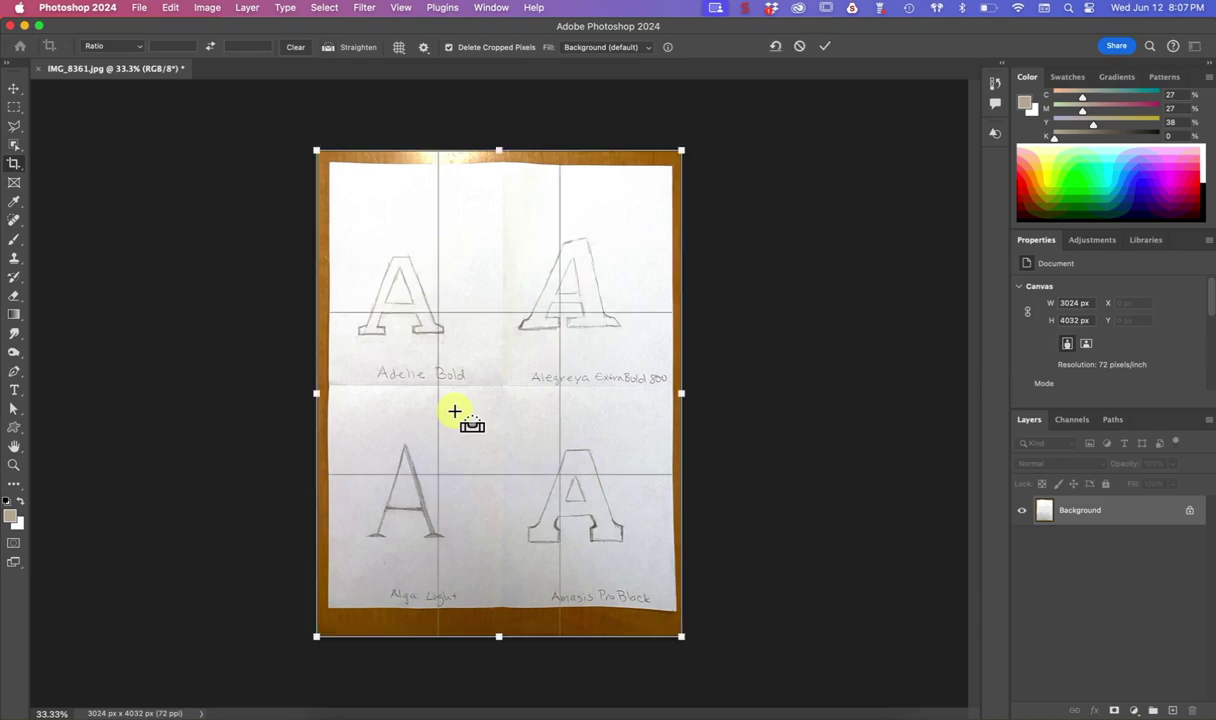
pyautogui.moveTo(499, 155); pyautogui.dragTo(497, 166)
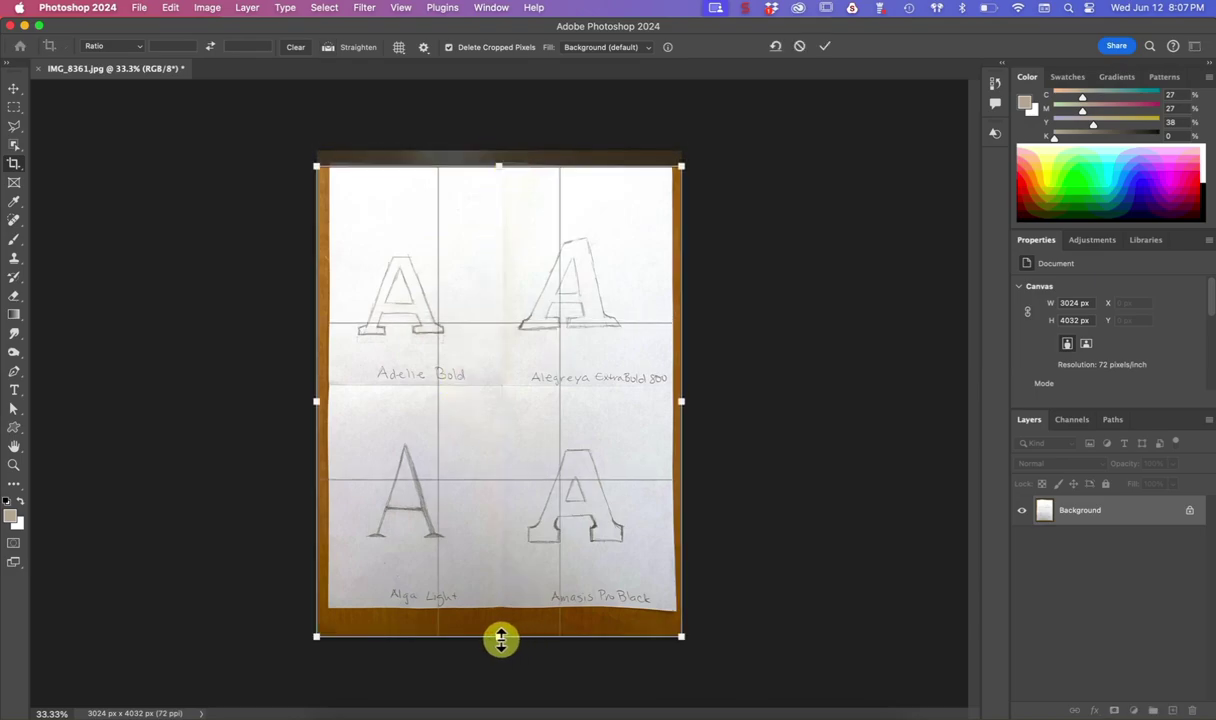
pyautogui.moveTo(497, 635); pyautogui.dragTo(494, 607)
pyautogui.moveTo(318, 388); pyautogui.dragTo(331, 389)
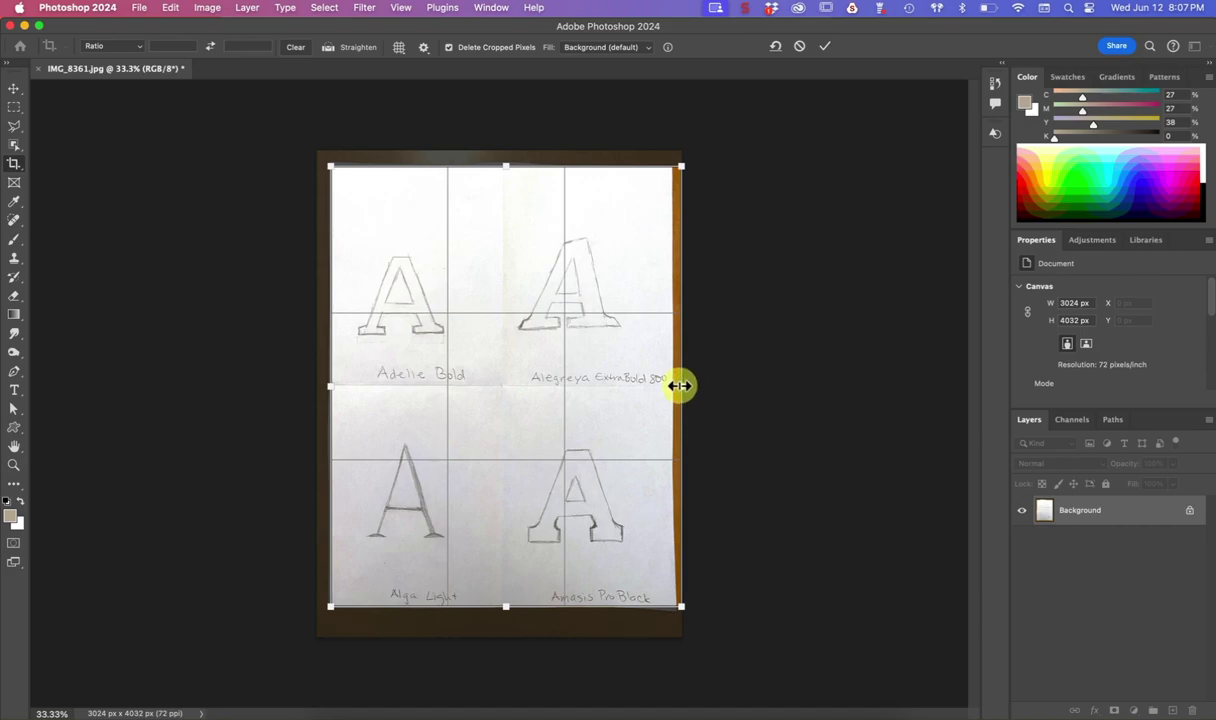
pyautogui.moveTo(675, 384); pyautogui.dragTo(671, 385)
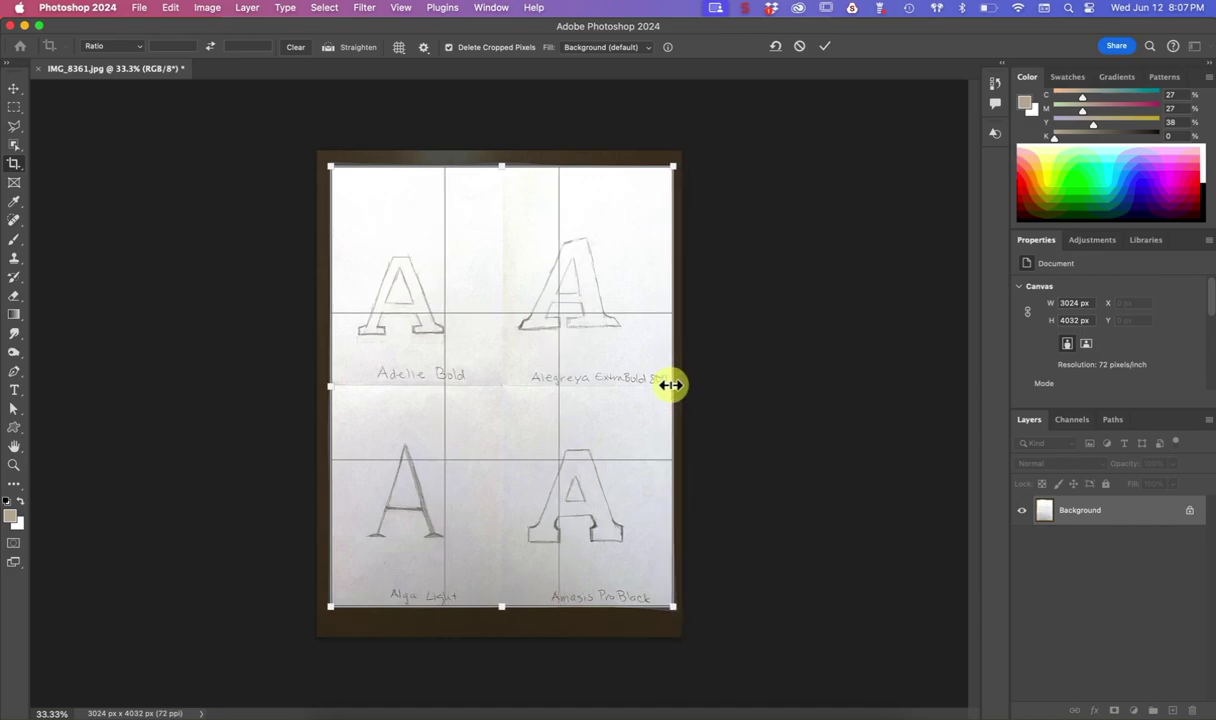
pyautogui.press('Return')
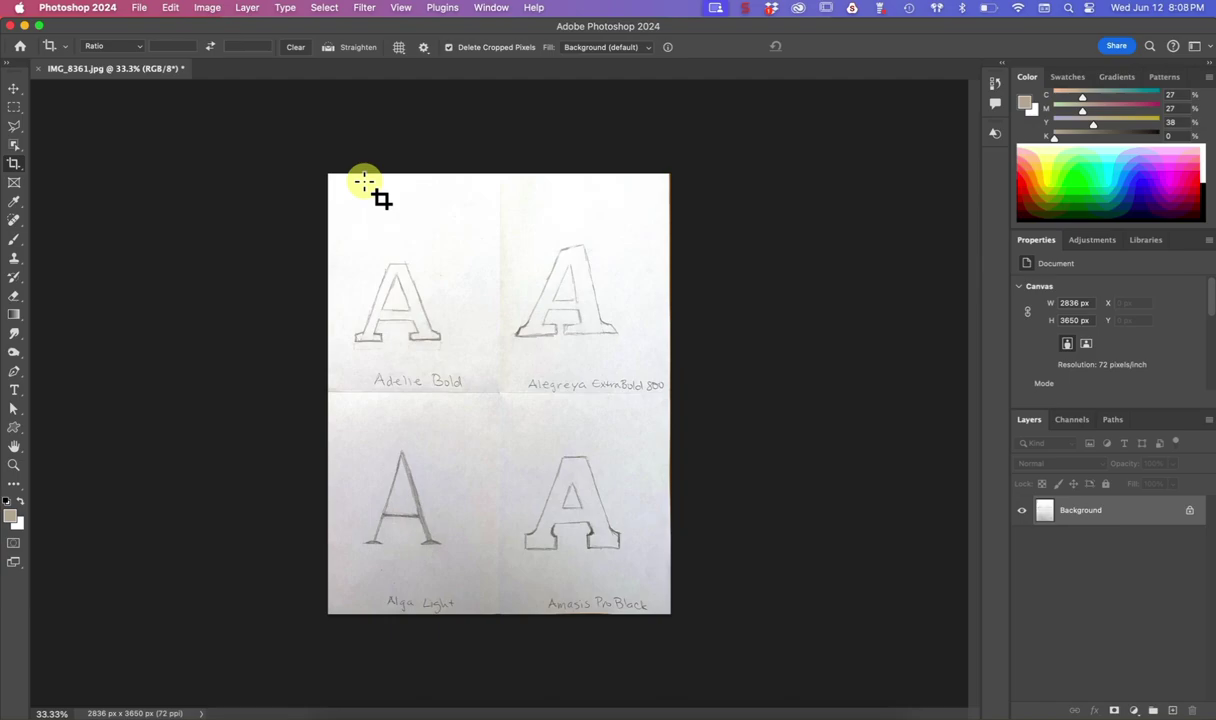
# Try to crop away the thin brown strip left along the paper's right edge
pyautogui.press('super+plus')
pyautogui.press('super+plus')
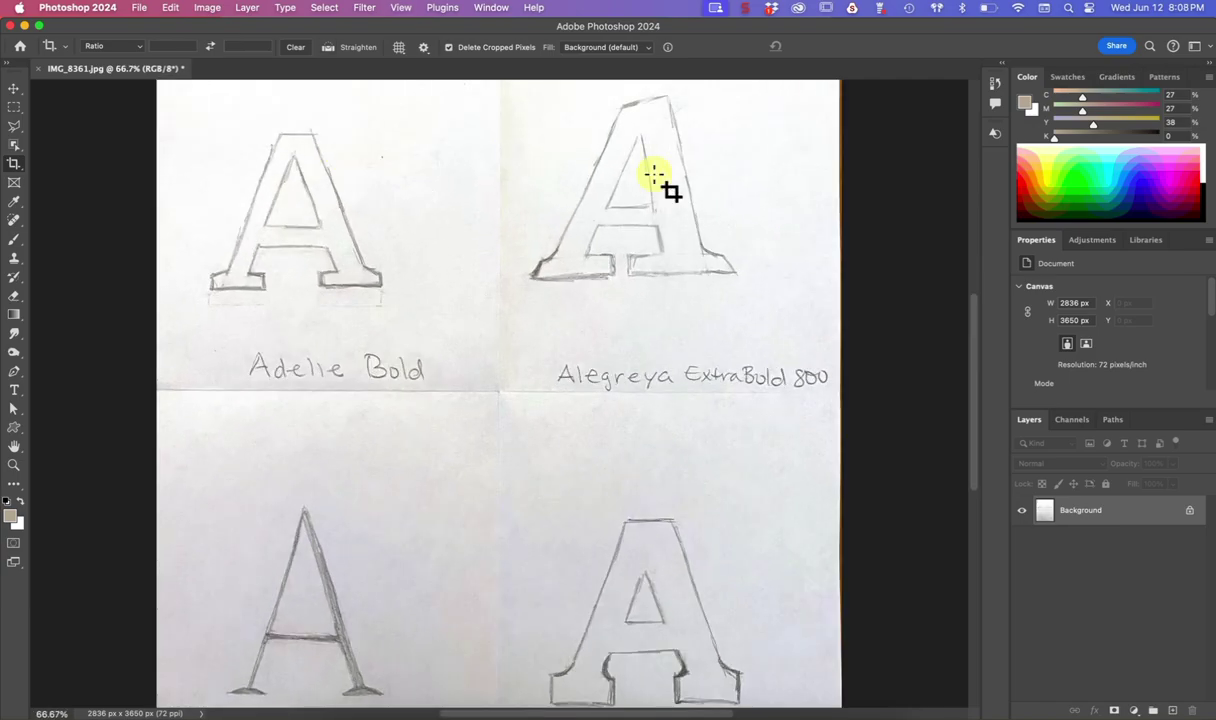
pyautogui.hscroll(5, 654, 178)
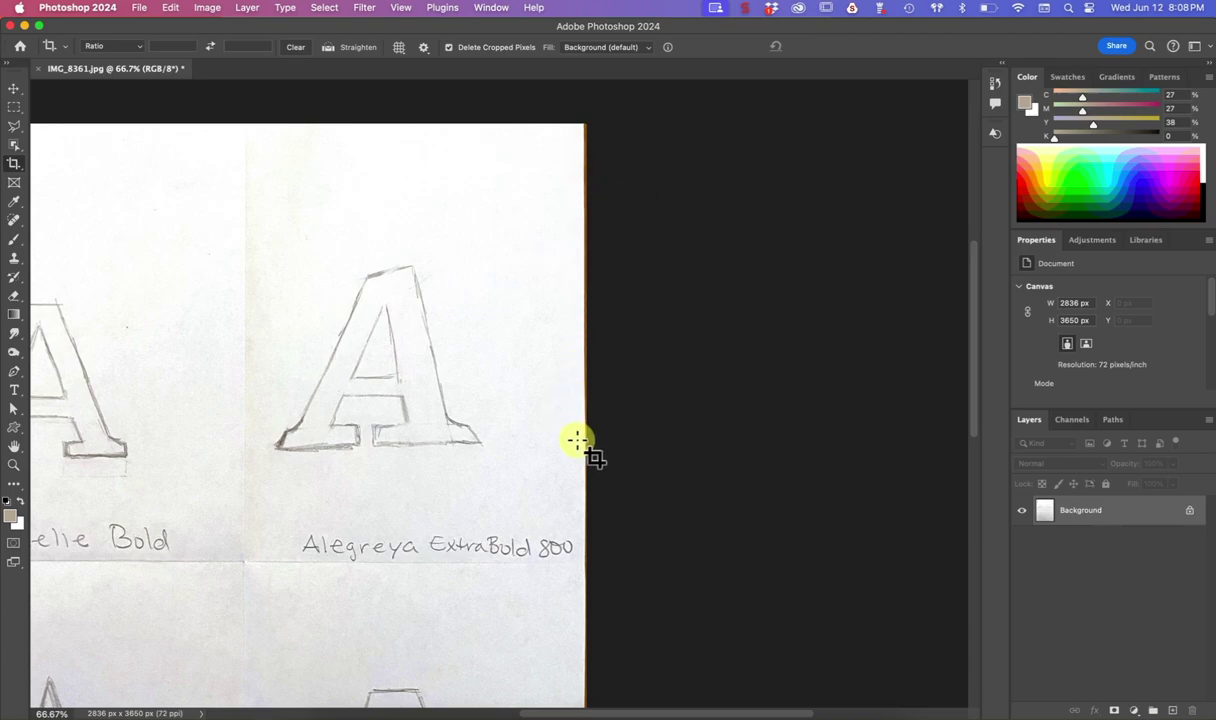
pyautogui.press('super+minus')
pyautogui.press('super+minus')
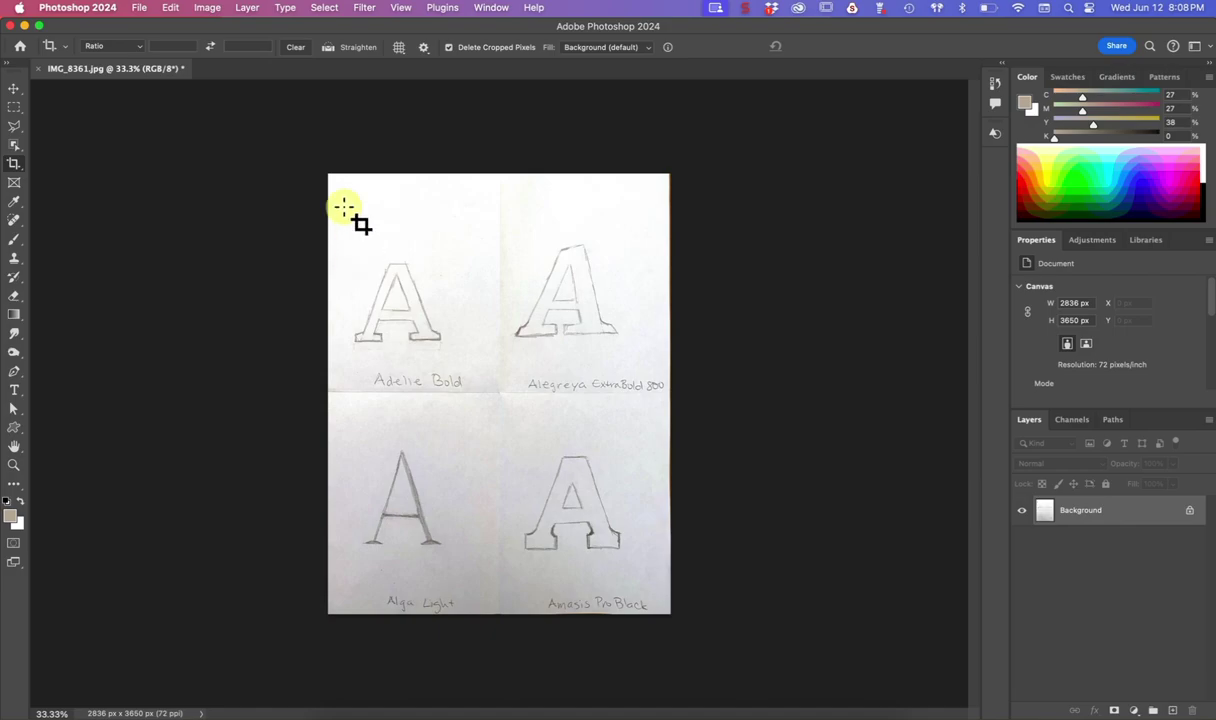
pyautogui.moveTo(357, 219); pyautogui.dragTo(670, 643)
pyautogui.press('Return')
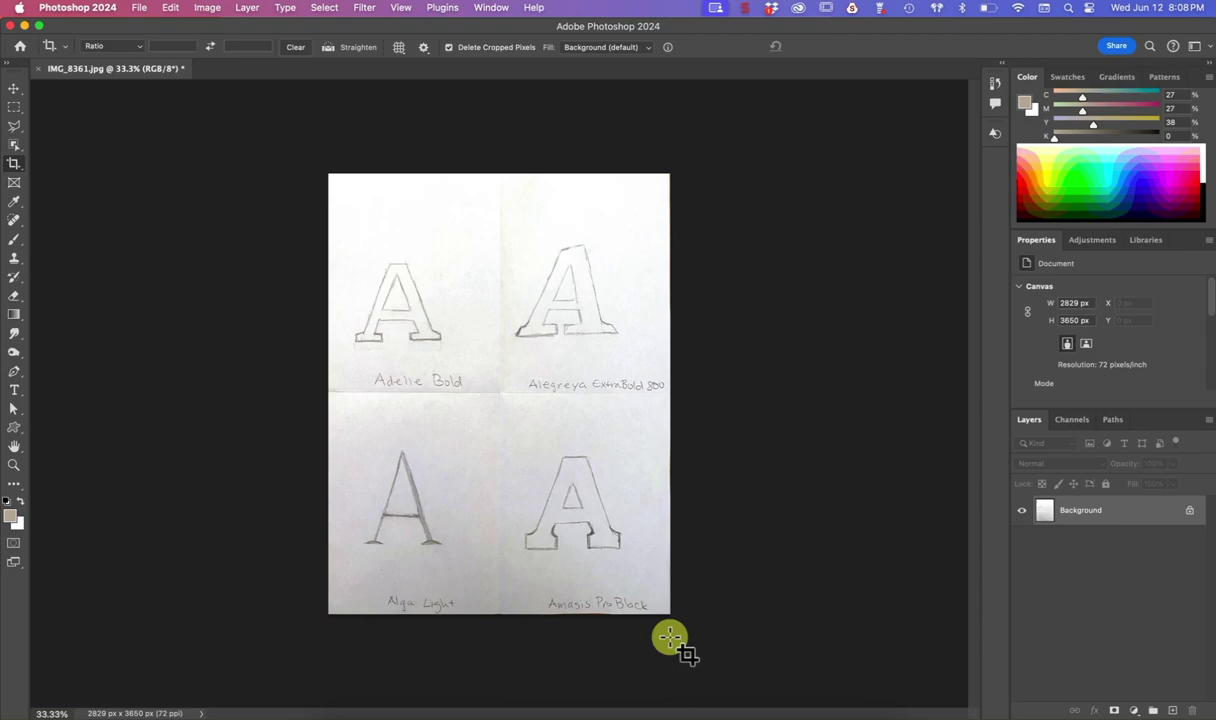
# Undo both crops and redo the first crop to the paper's edges
pyautogui.press('super')
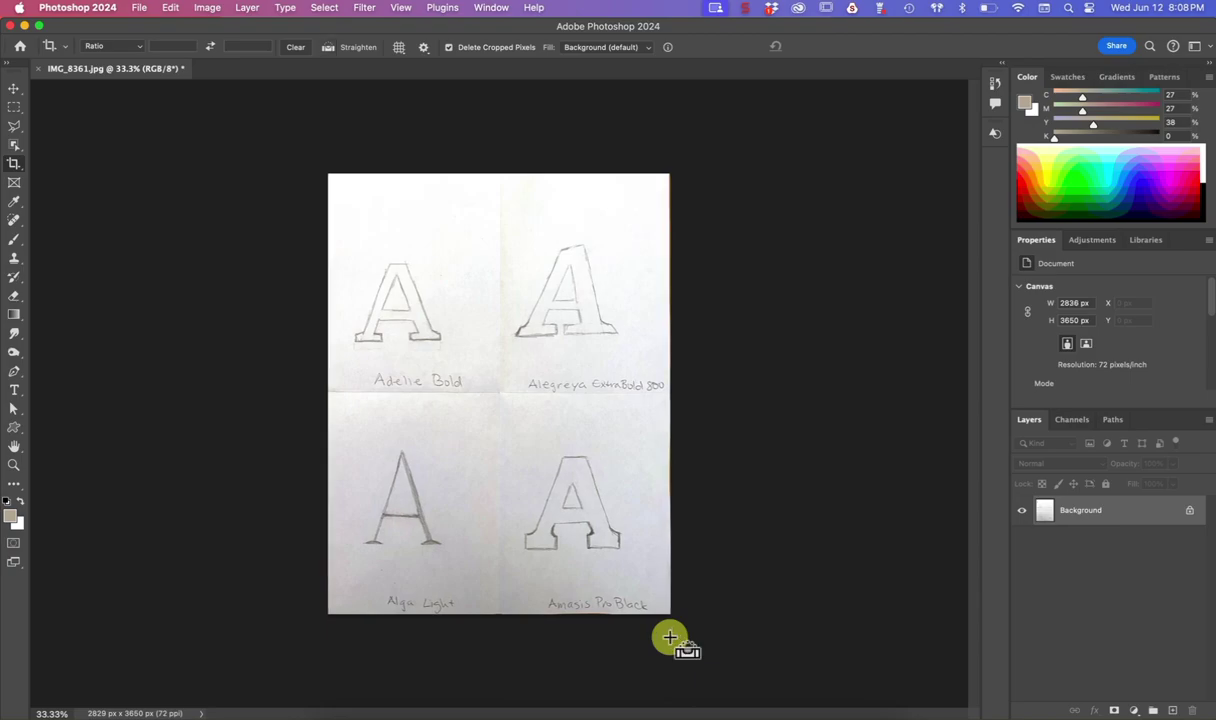
pyautogui.press('super+z')
pyautogui.press('super+z')
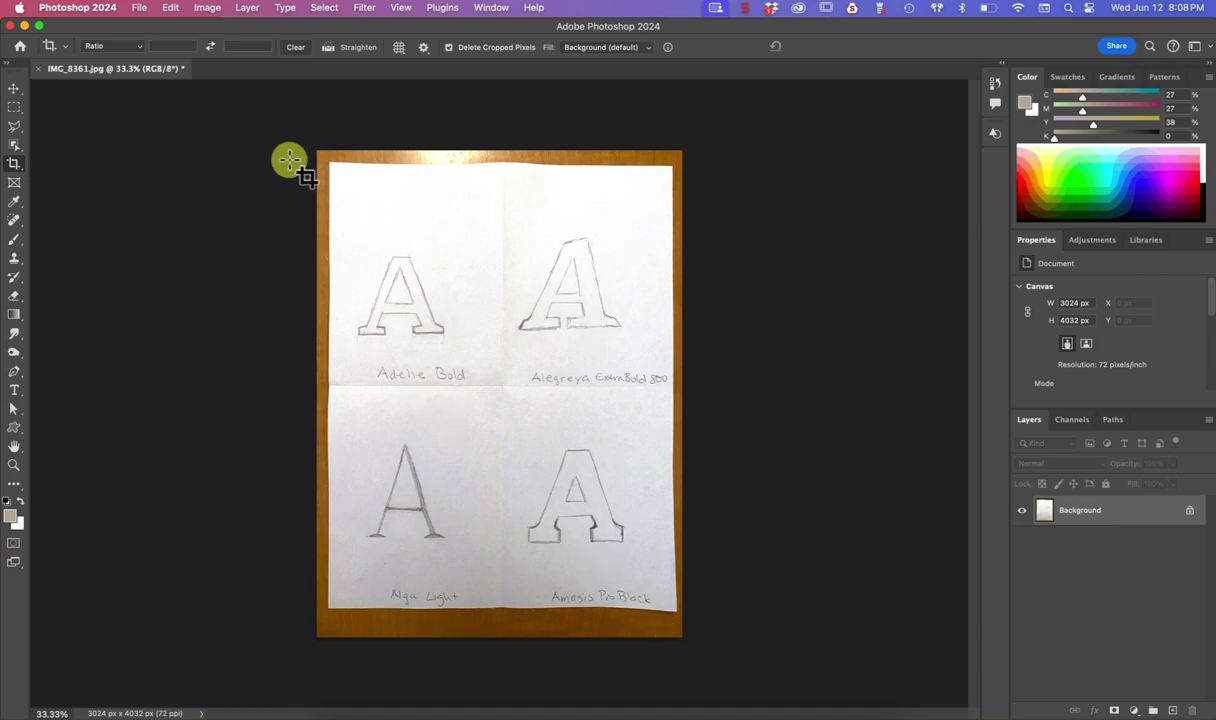
pyautogui.click(163, 12)
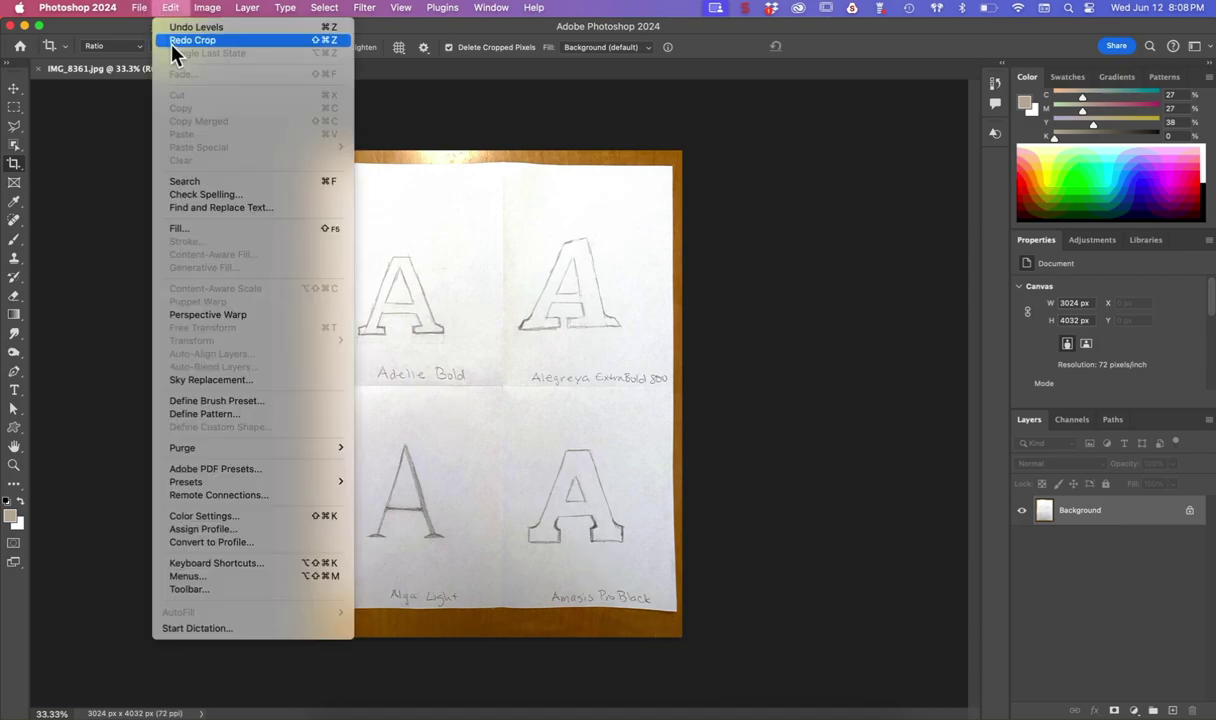
pyautogui.click(162, 41)
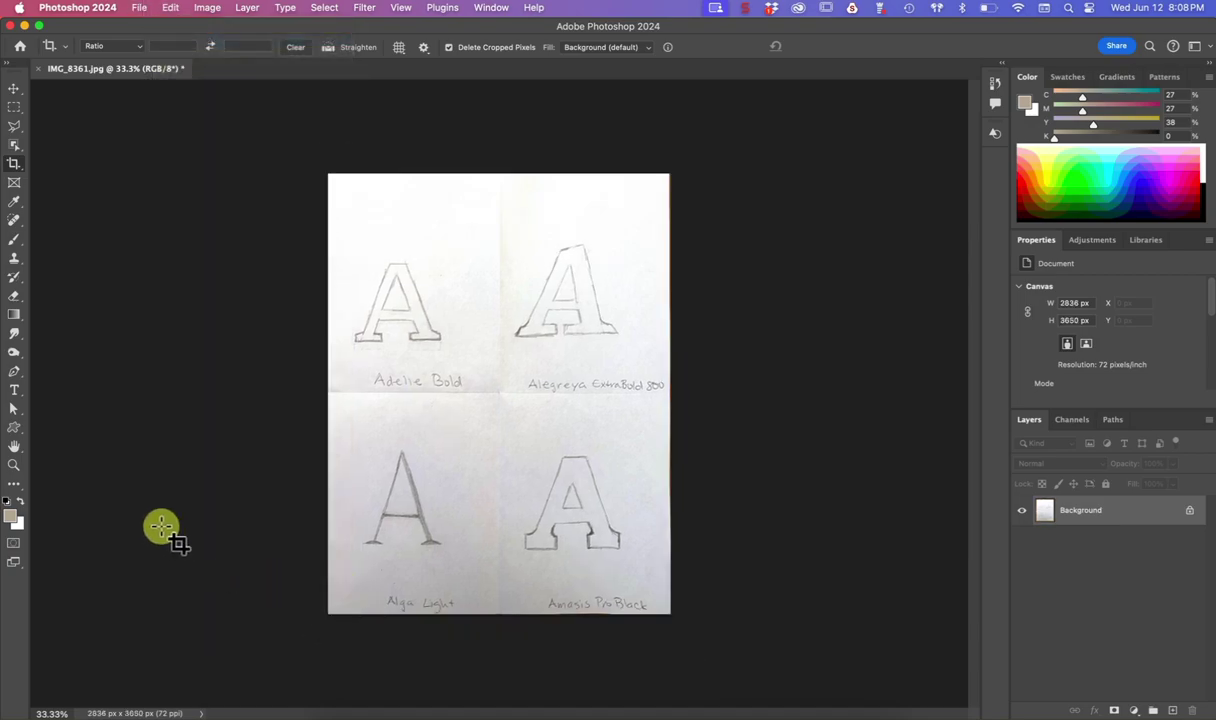
# Reduce the canvas width to 2830 pixels with the anchor at middle left, accepting the clipping
pyautogui.click(207, 8)
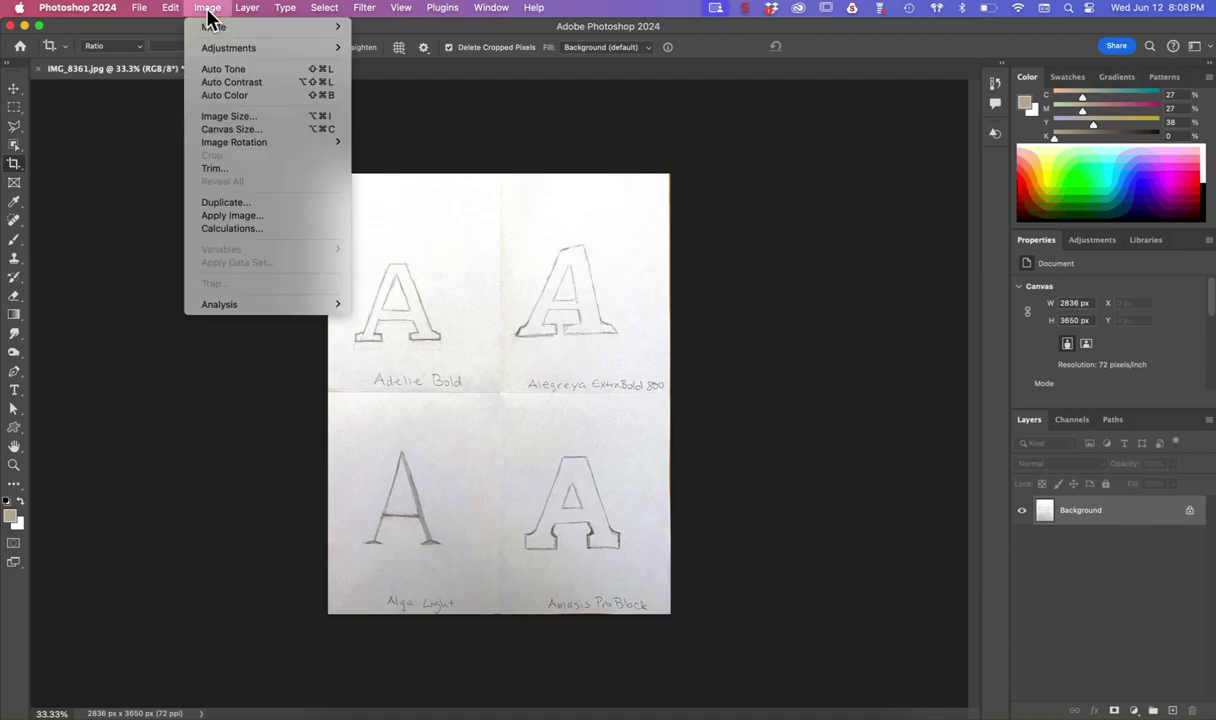
pyautogui.click(240, 130)
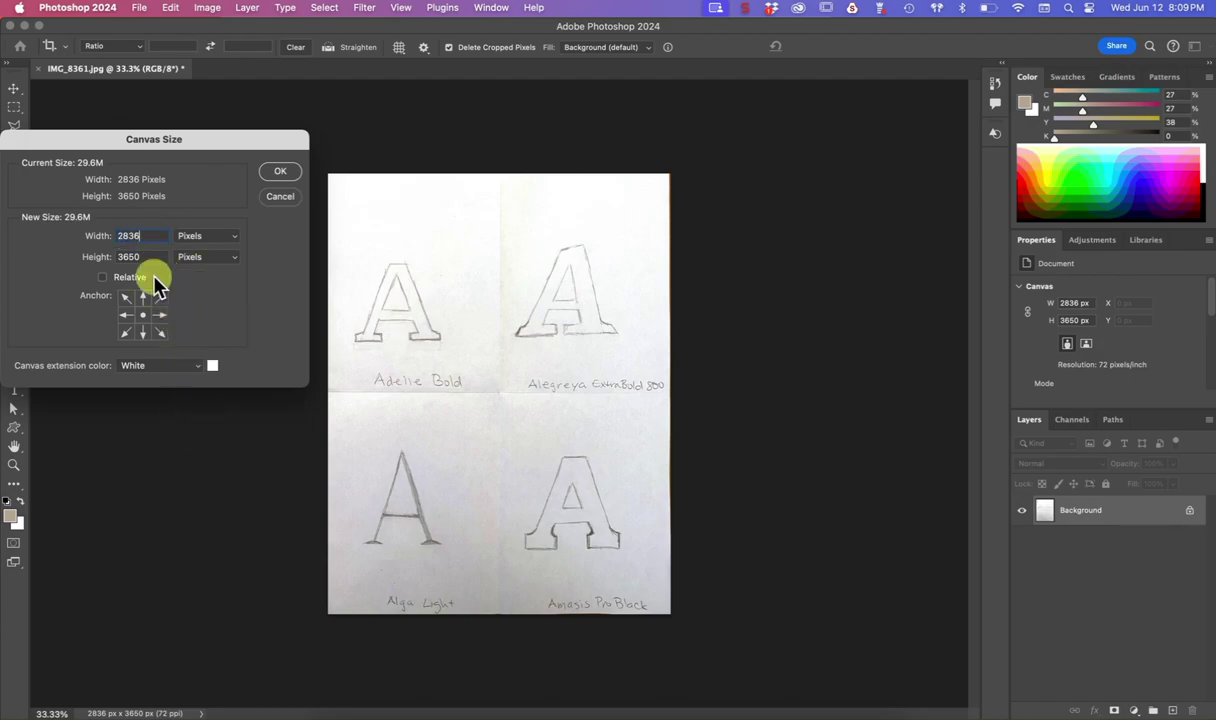
pyautogui.write('283')
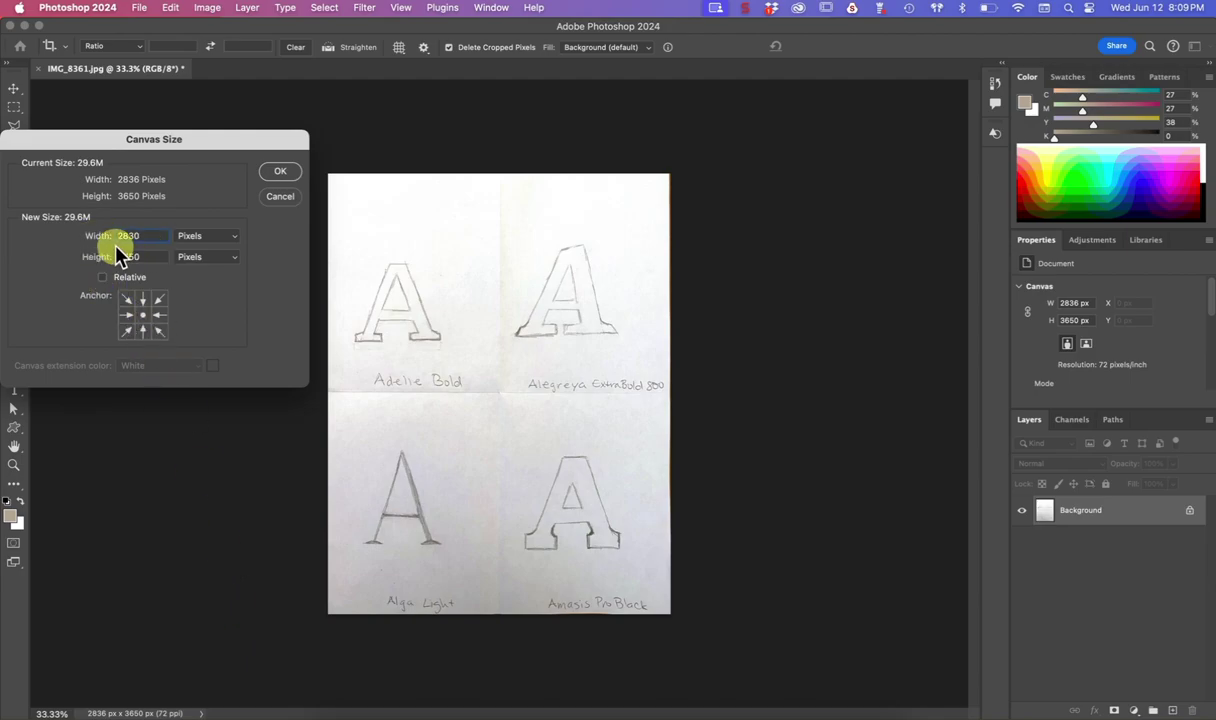
pyautogui.click(129, 322)
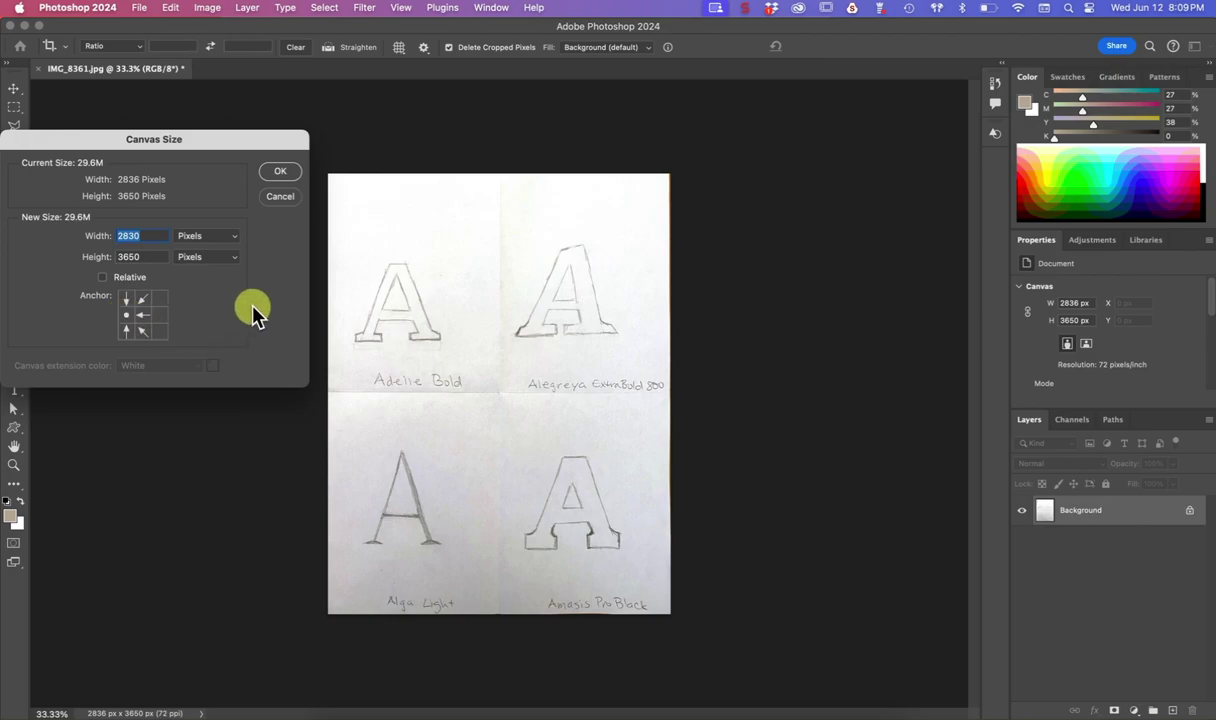
pyautogui.click(278, 174)
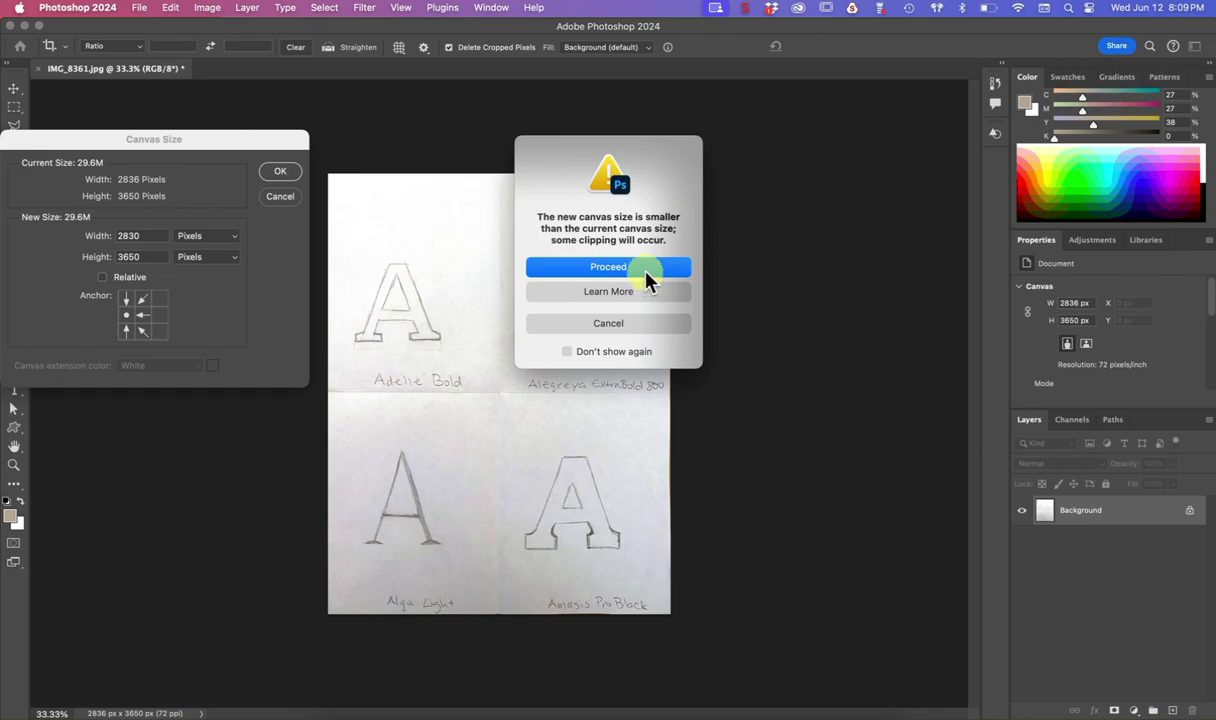
pyautogui.click(604, 268)
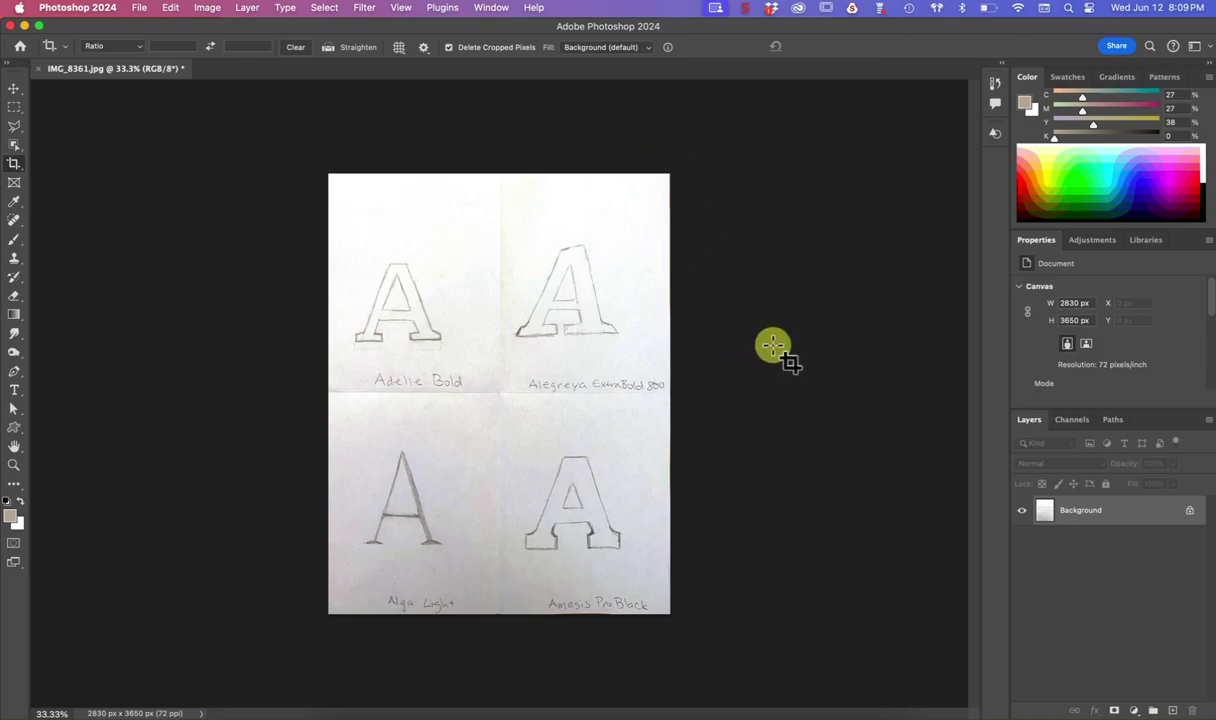
# Save the image in PNG format as IMG_8361.png in the Downloads folder
pyautogui.click(141, 8)
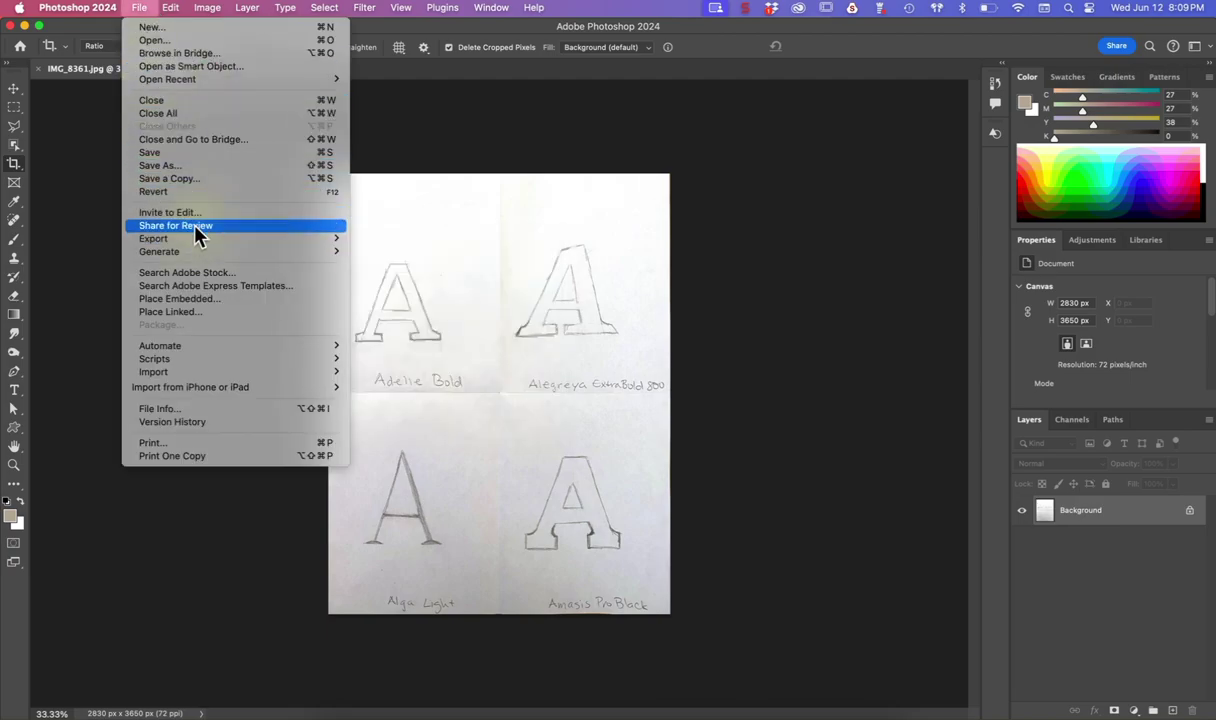
pyautogui.click(160, 165)
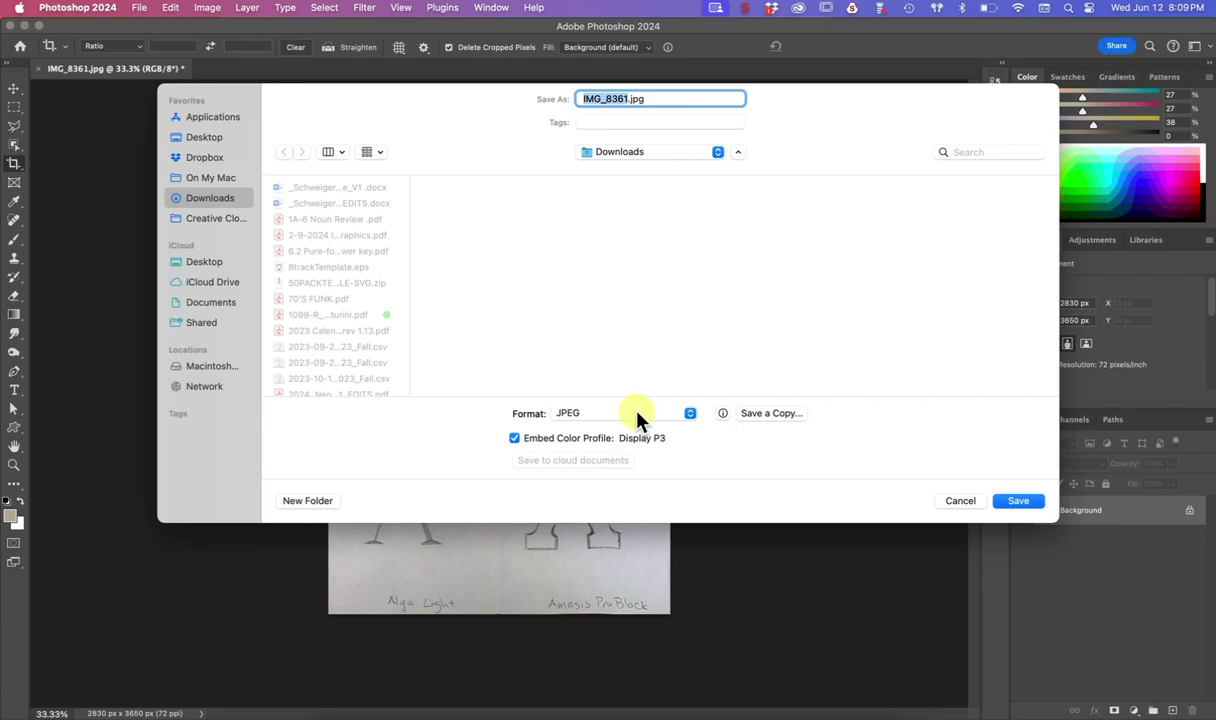
pyautogui.click(637, 418)
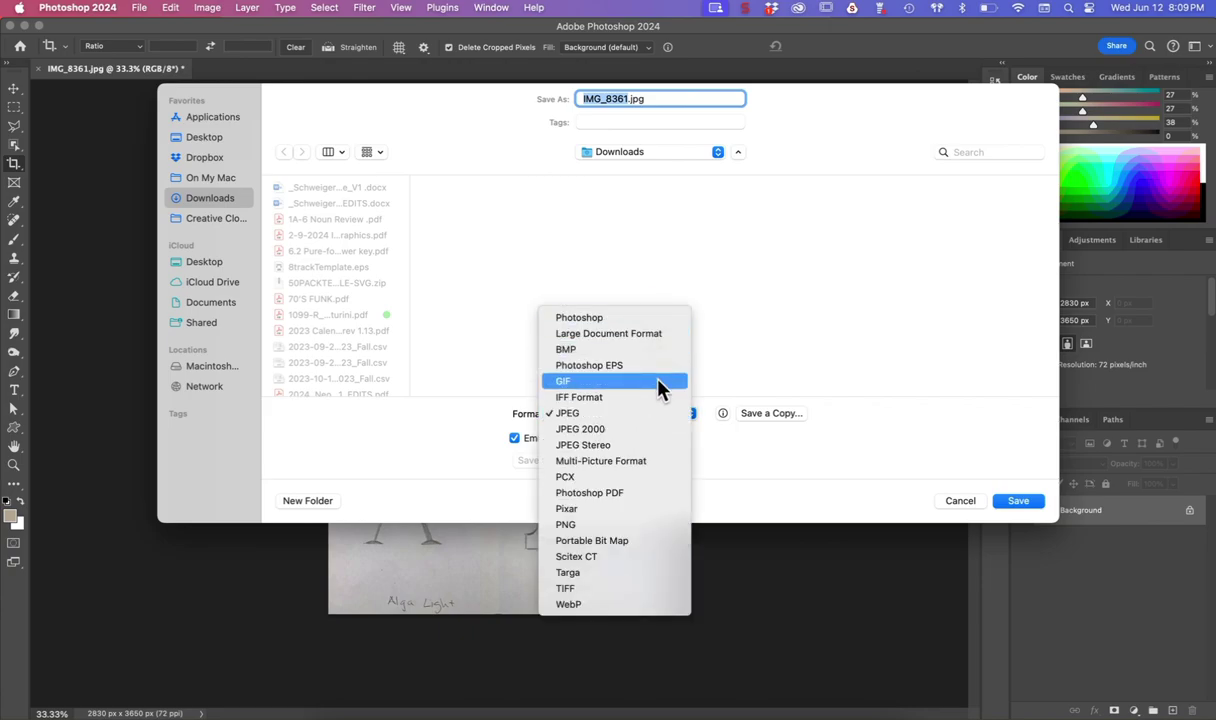
pyautogui.click(648, 528)
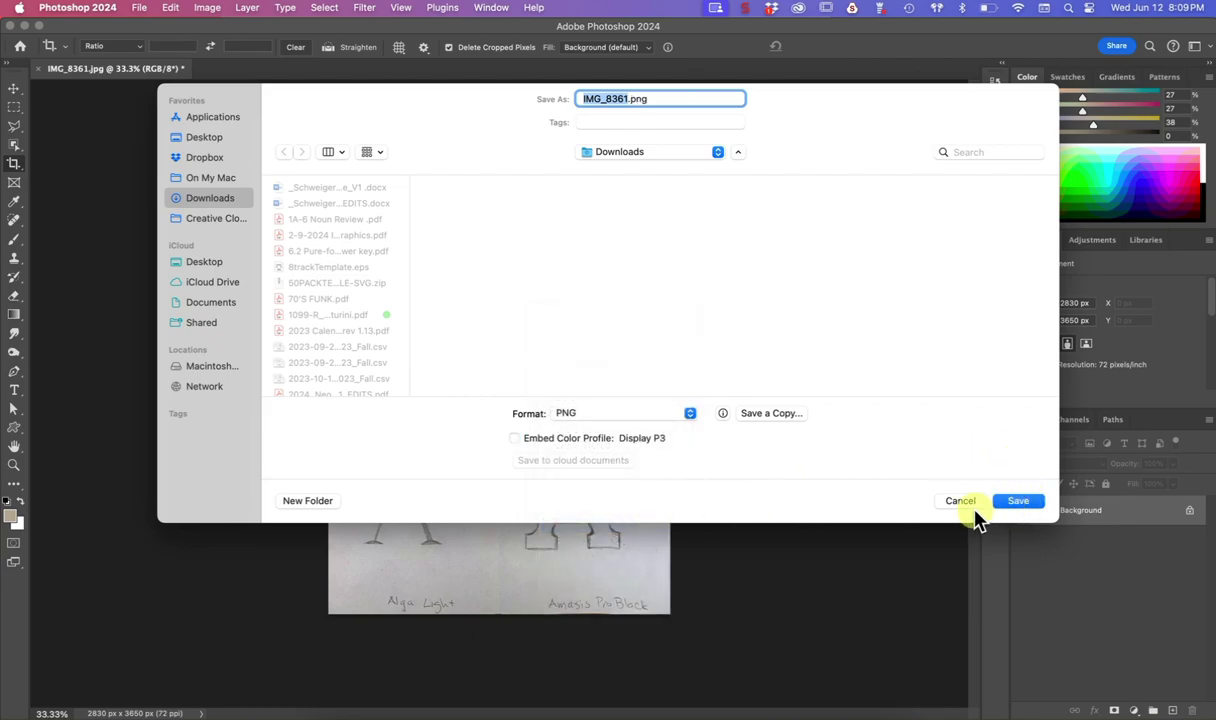